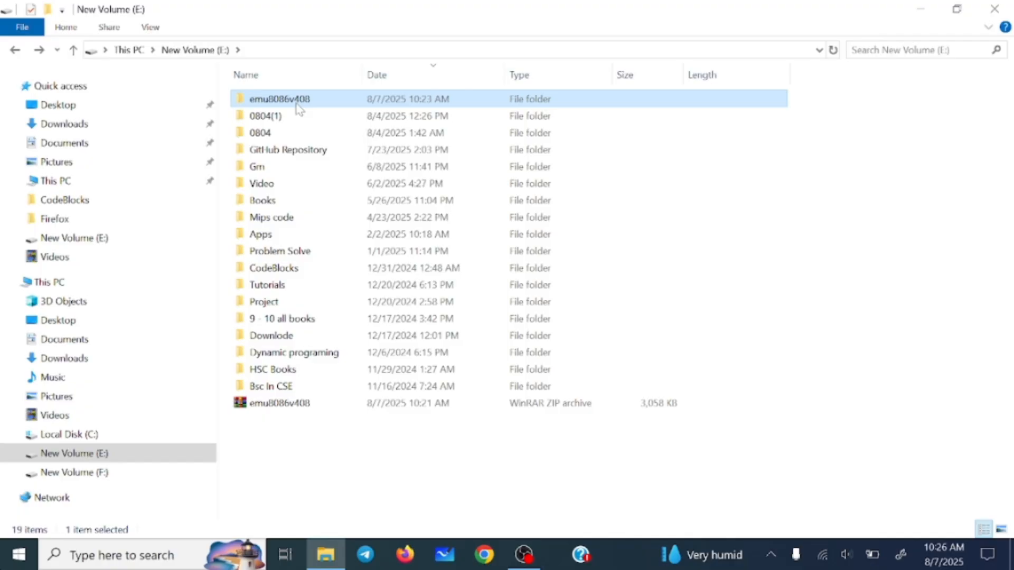
- Look into the emu8086v408 folder on New Volume (E:) and check the extraction options of the emu8086v408 ZIP archive
double_click(299, 108)
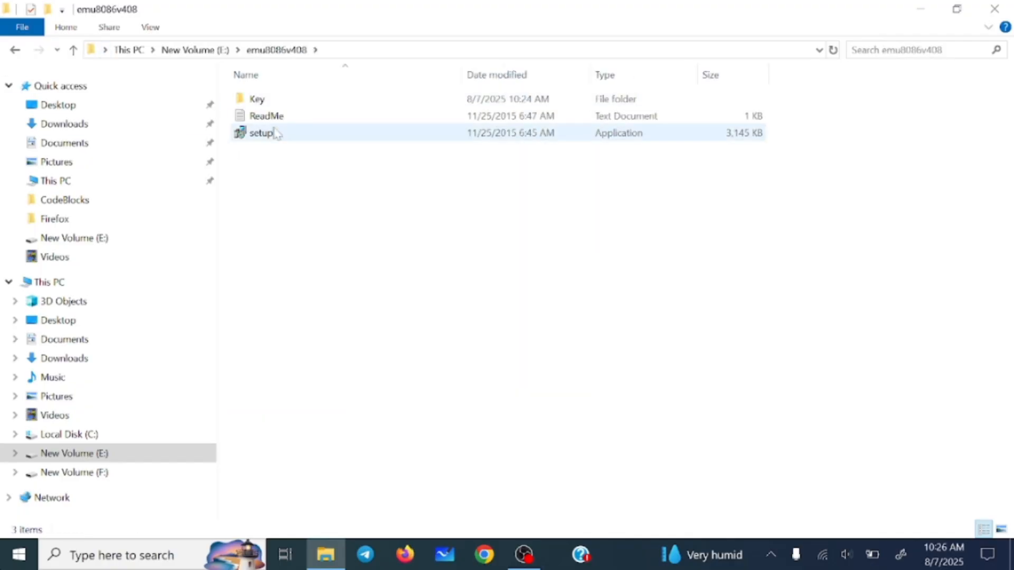
left_click(15, 49)
left_click(256, 407)
right_click(255, 407)
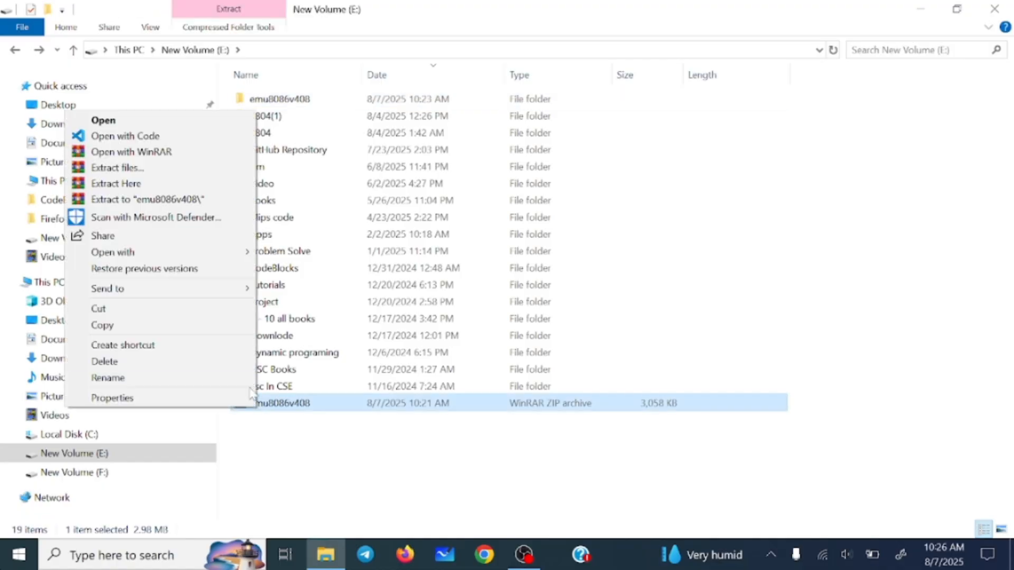
- Run the setup application from the extracted emu8086v408 folder as administrator
double_click(332, 103)
left_click_drag(294, 182, 268, 150)
left_click(266, 134)
right_click(266, 134)
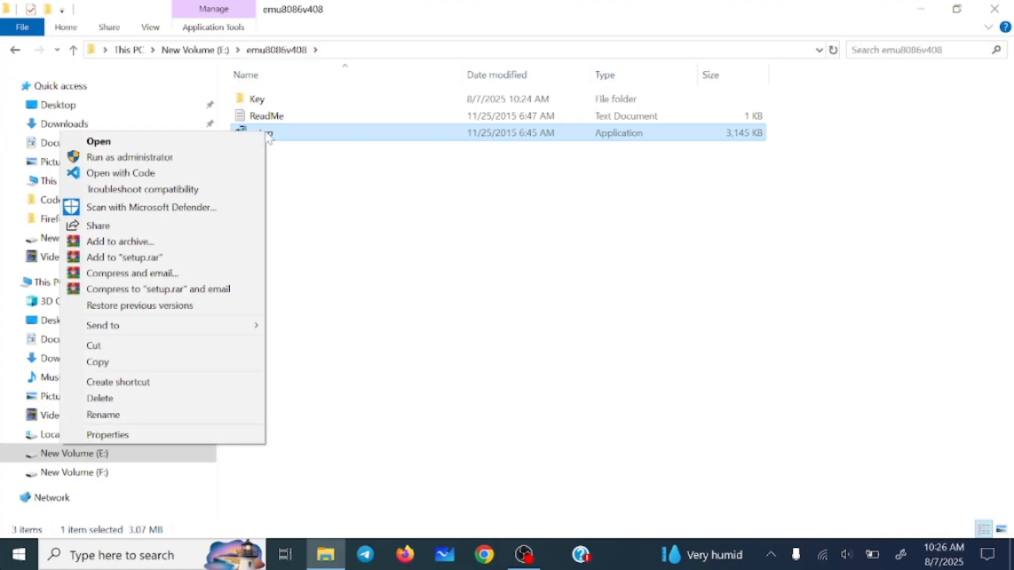
left_click(144, 159)
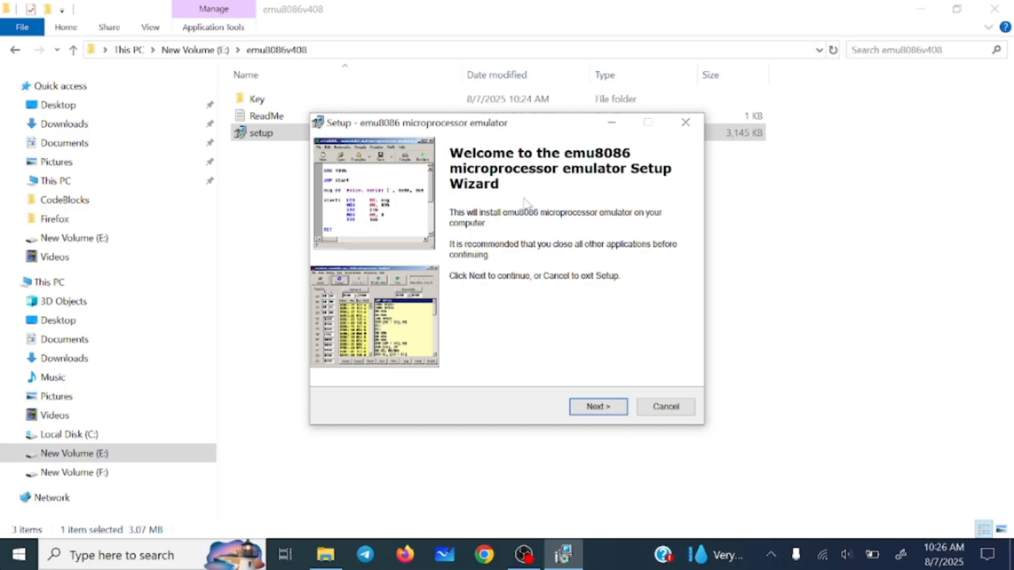
- Set the emu8086 installation destination to F:\APP INSTALL\emu8086 and proceed past the destination page
left_click(595, 417)
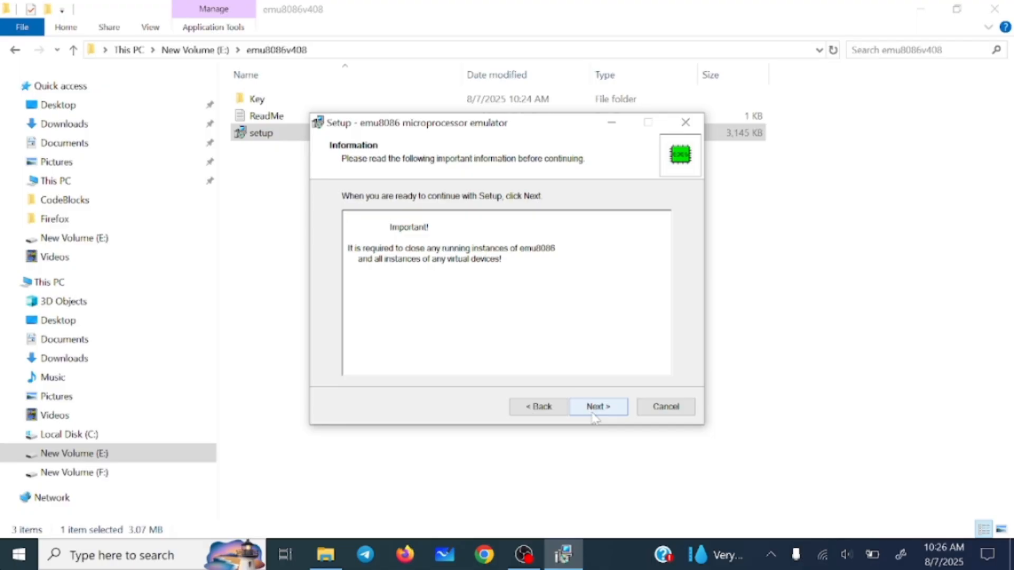
left_click(593, 413)
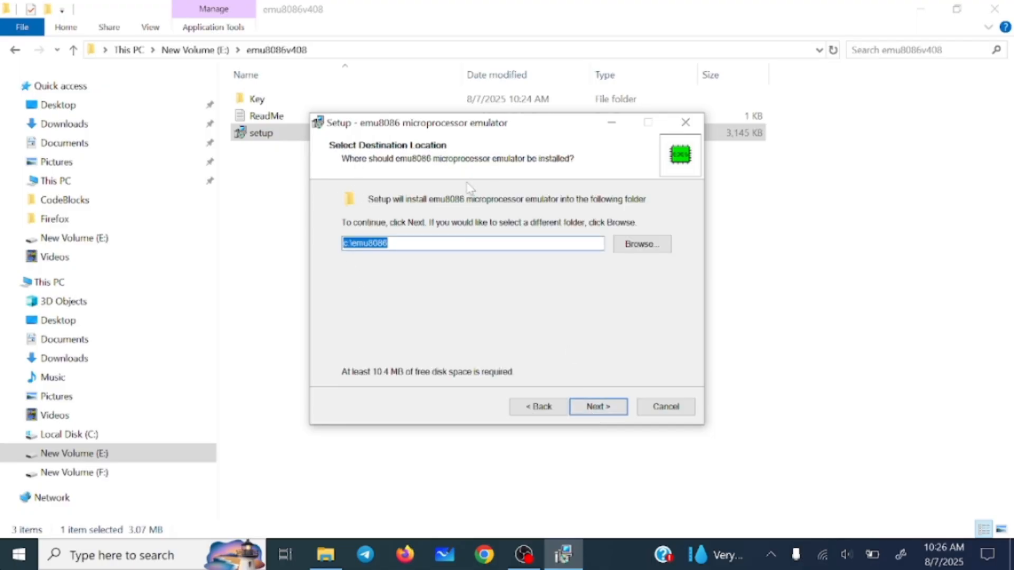
left_click(644, 246)
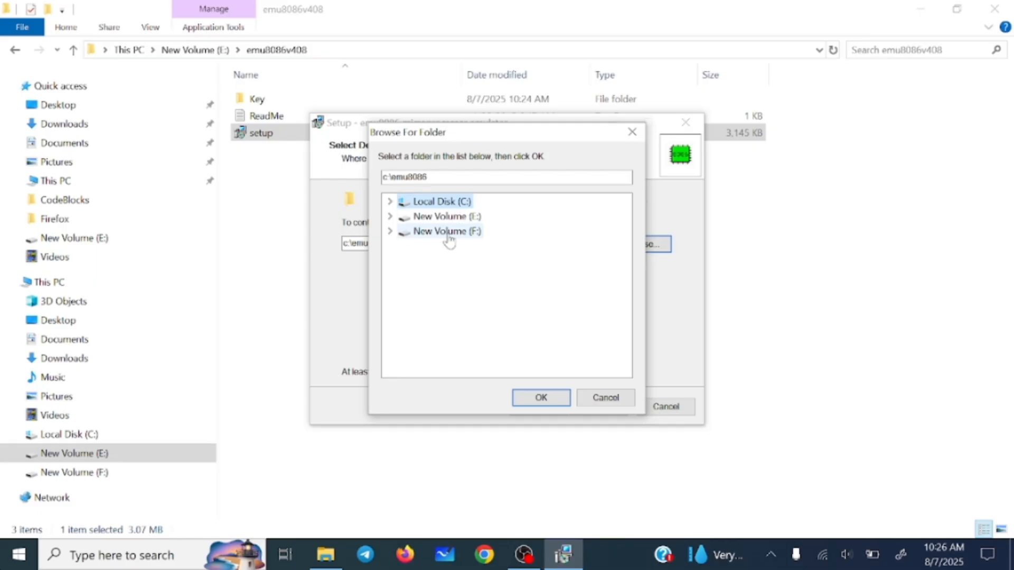
left_click(448, 235)
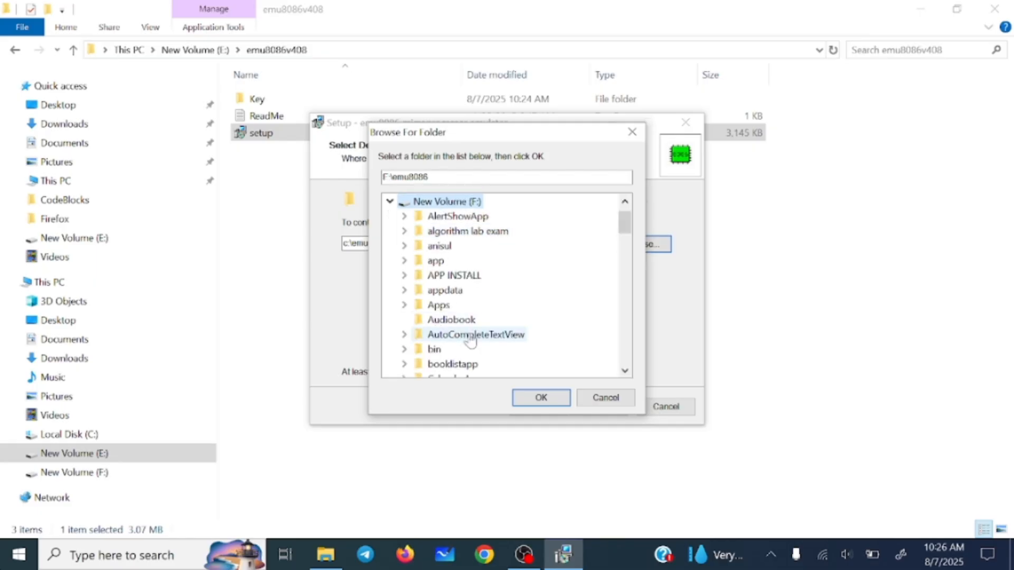
left_click(448, 280)
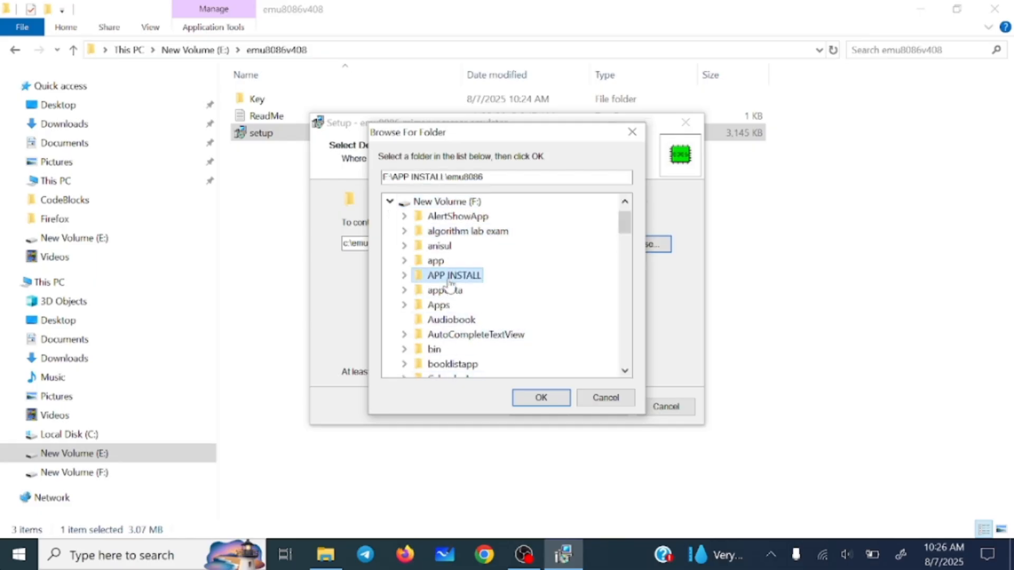
left_click(541, 398)
left_click(594, 408)
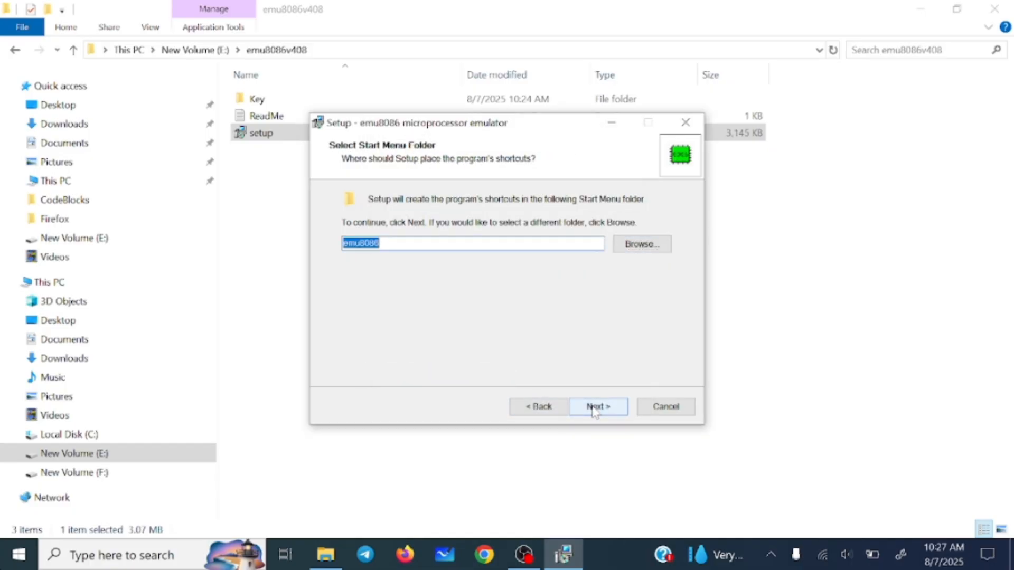
- Keep emu8086 as the Start Menu folder, install the emulator and finish setup with the ReadMe file set to open
left_click(595, 407)
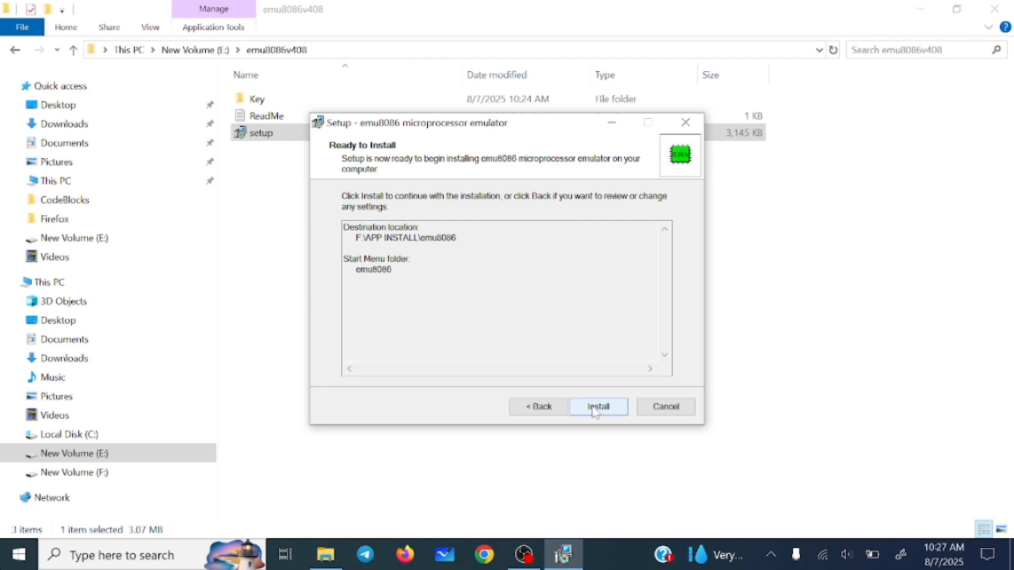
left_click(595, 408)
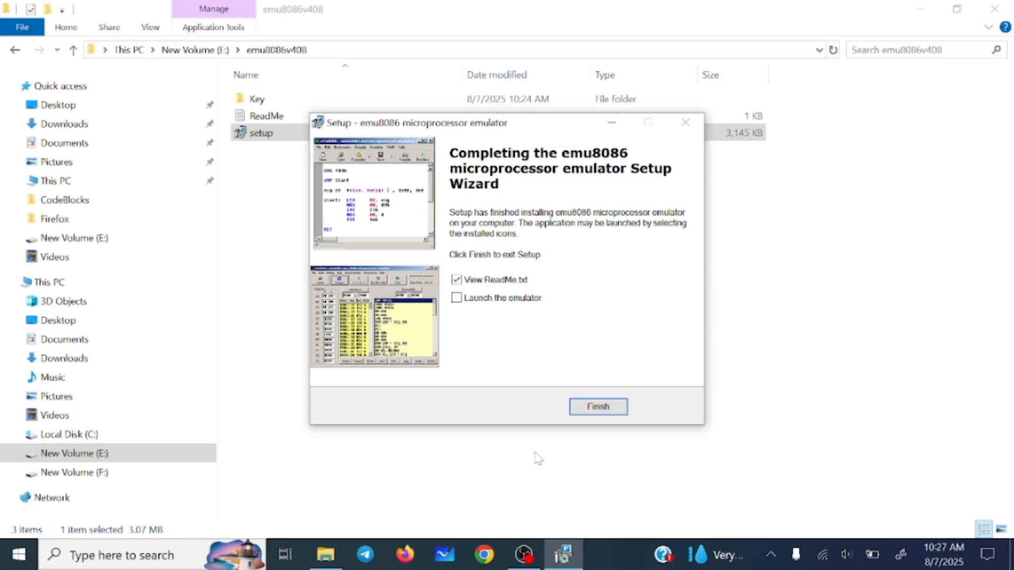
left_click(597, 408)
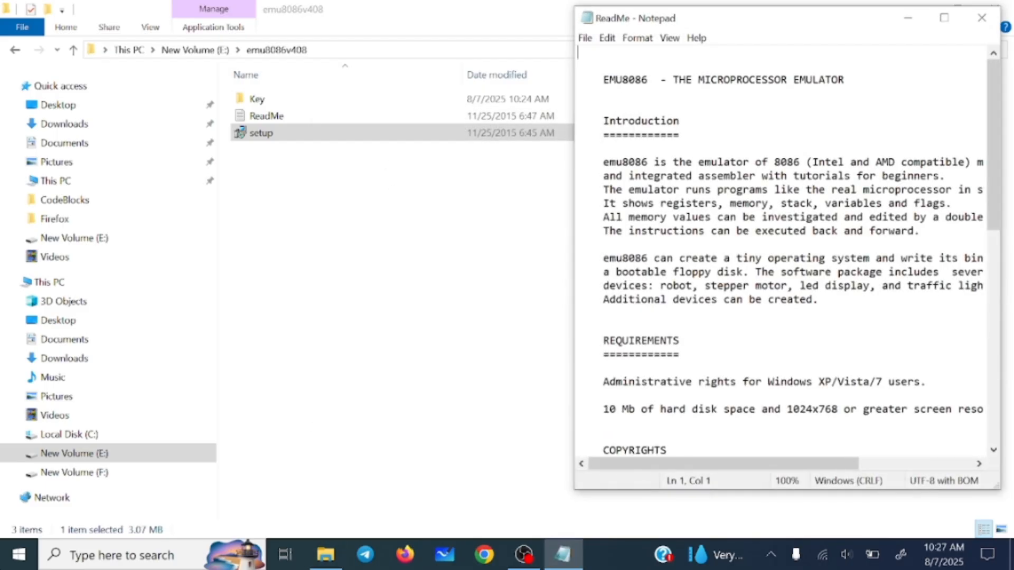
- Read through the installed emulator's ReadMe from the title to the customer service section and close it
left_click(944, 18)
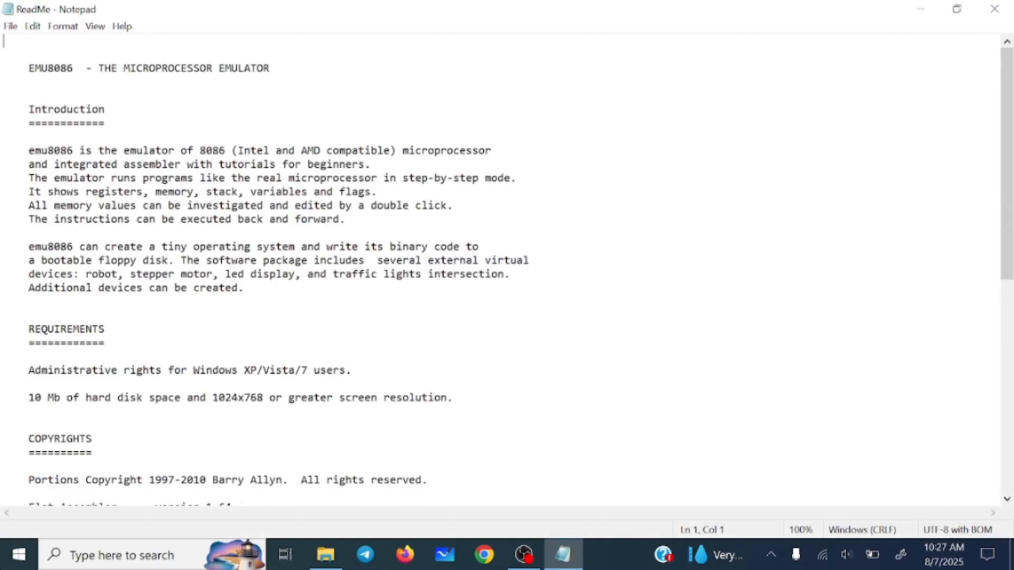
left_click_drag(28, 68, 271, 68)
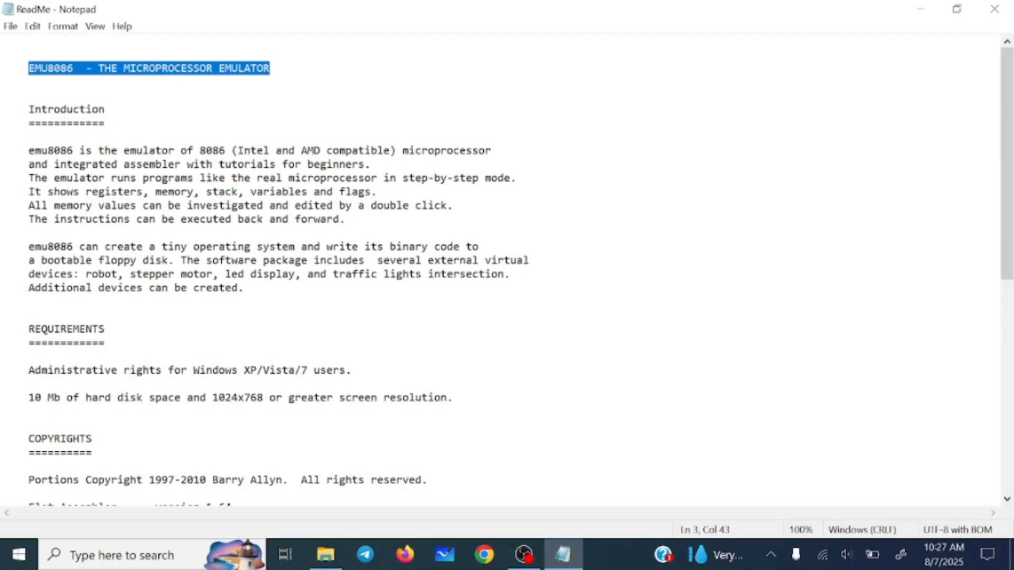
scroll(507, 269, "down", 7)
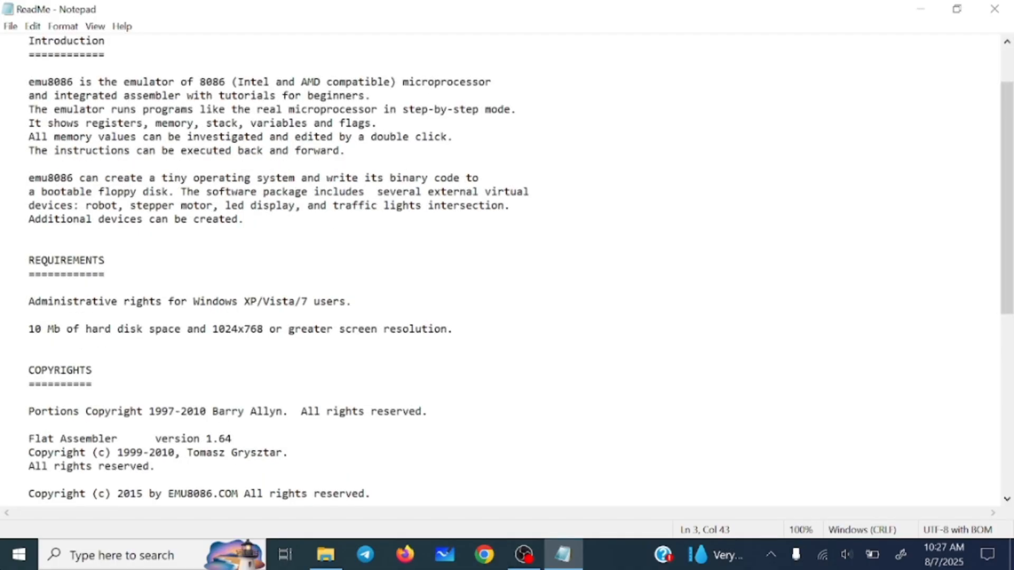
scroll(507, 269, "down", 4)
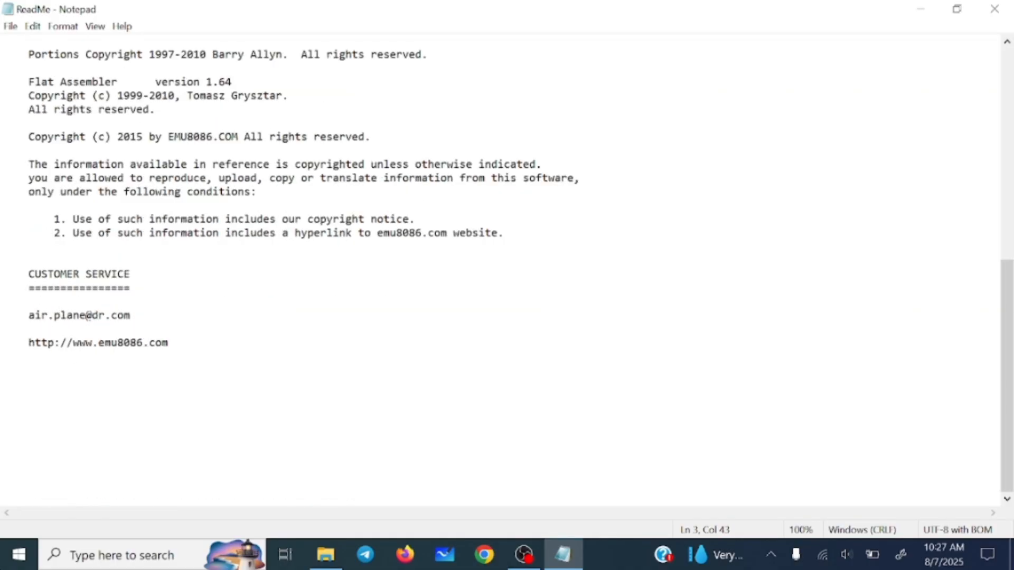
scroll(507, 269, "up", 10)
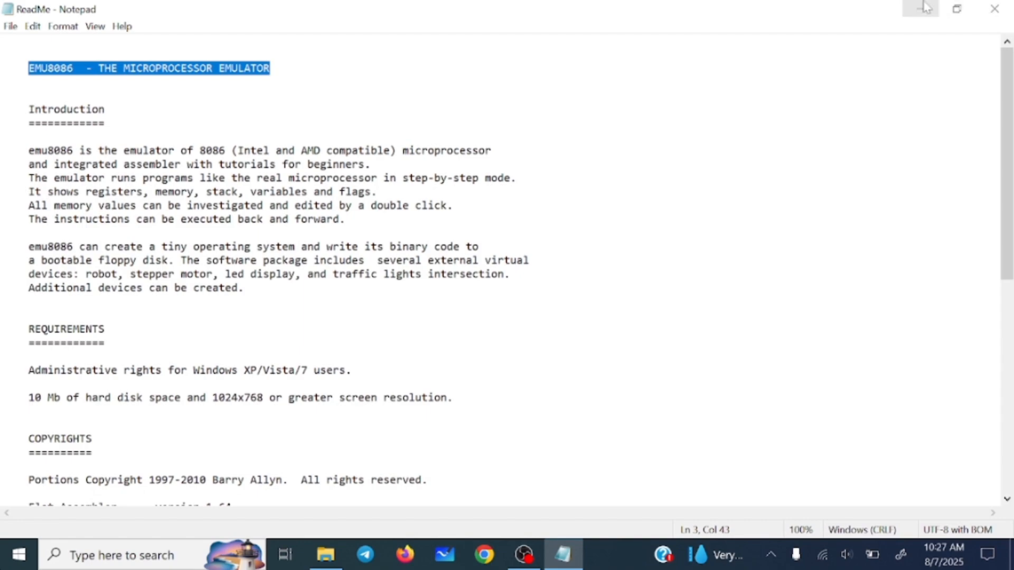
left_click(999, 11)
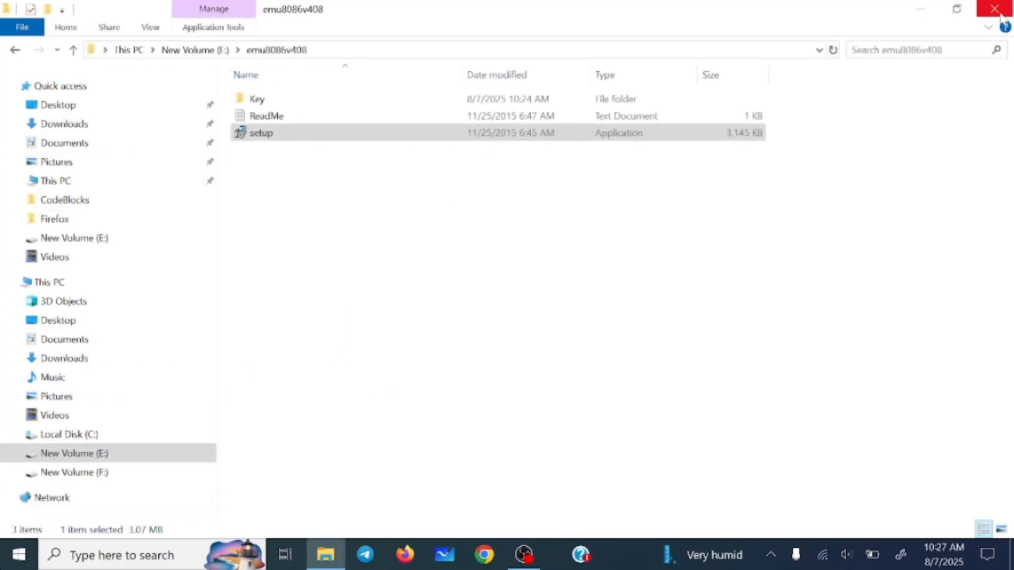
- View the ReadMe text document in the emu8086v408 folder, highlight its date line and close it
left_click(274, 121)
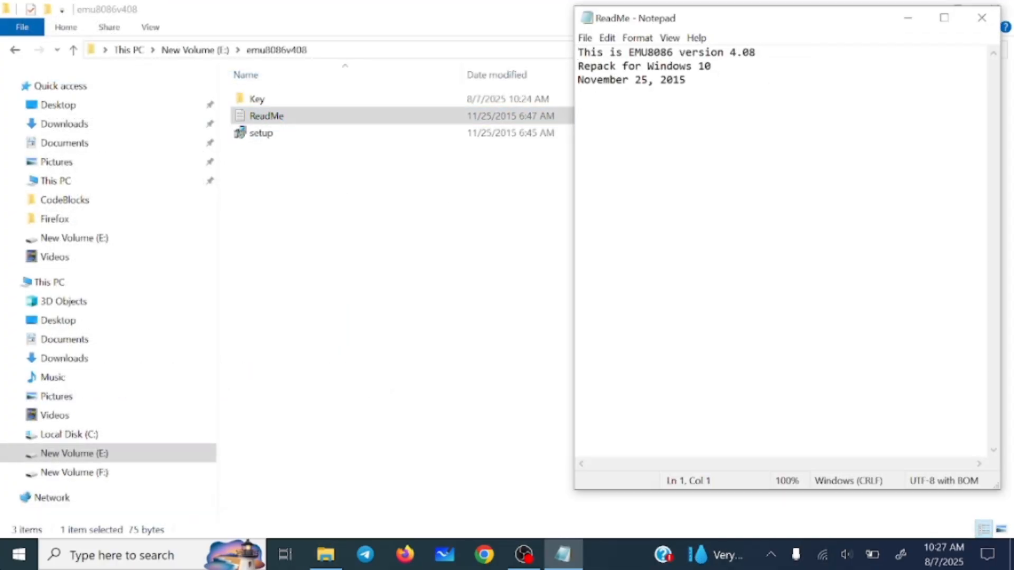
left_click_drag(584, 80, 688, 81)
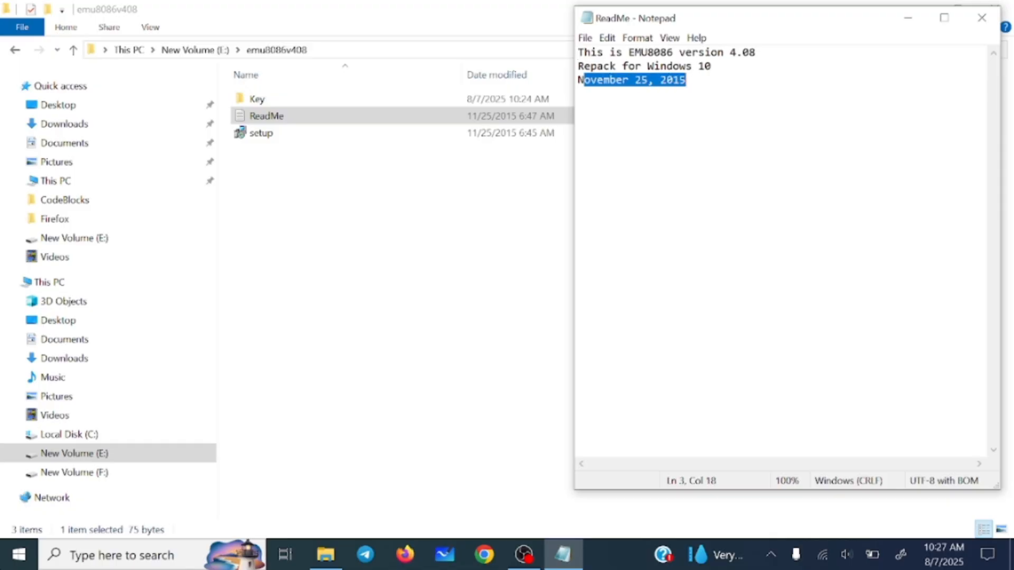
left_click(982, 20)
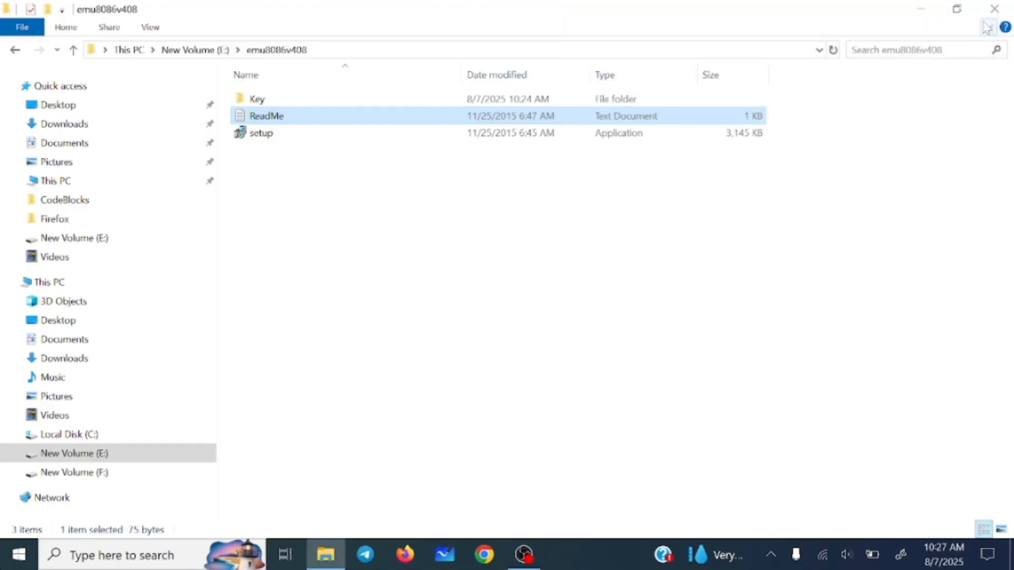
- Find and launch the installed emu8086 app, dismiss its welcome dialog and maximize the editor window
left_click(97, 560)
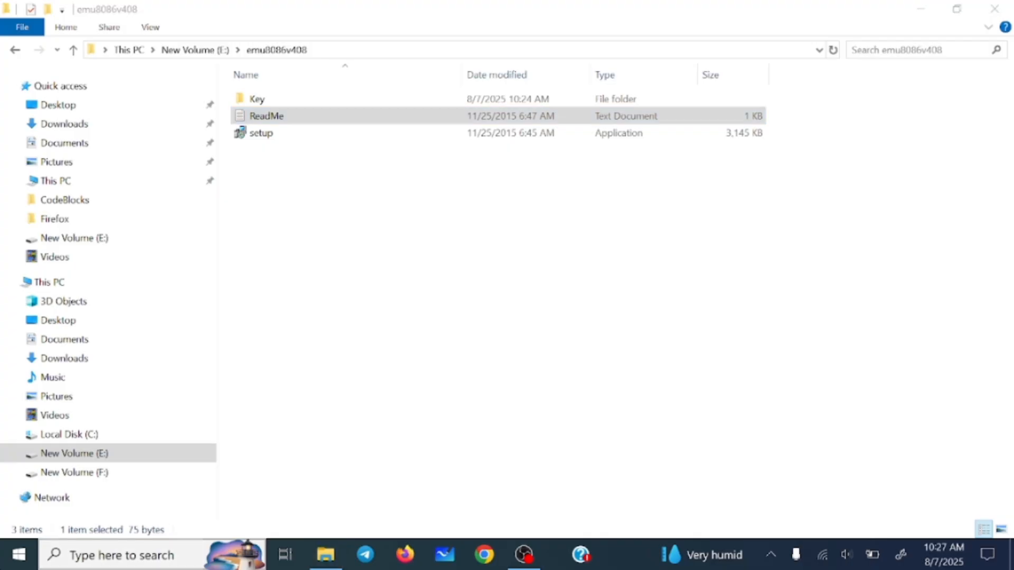
type("em")
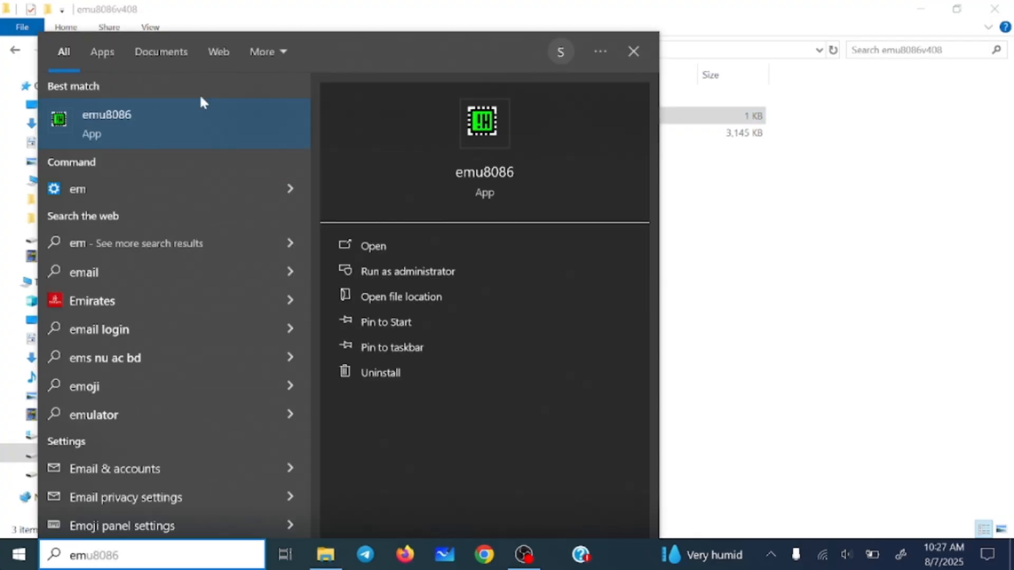
left_click(129, 130)
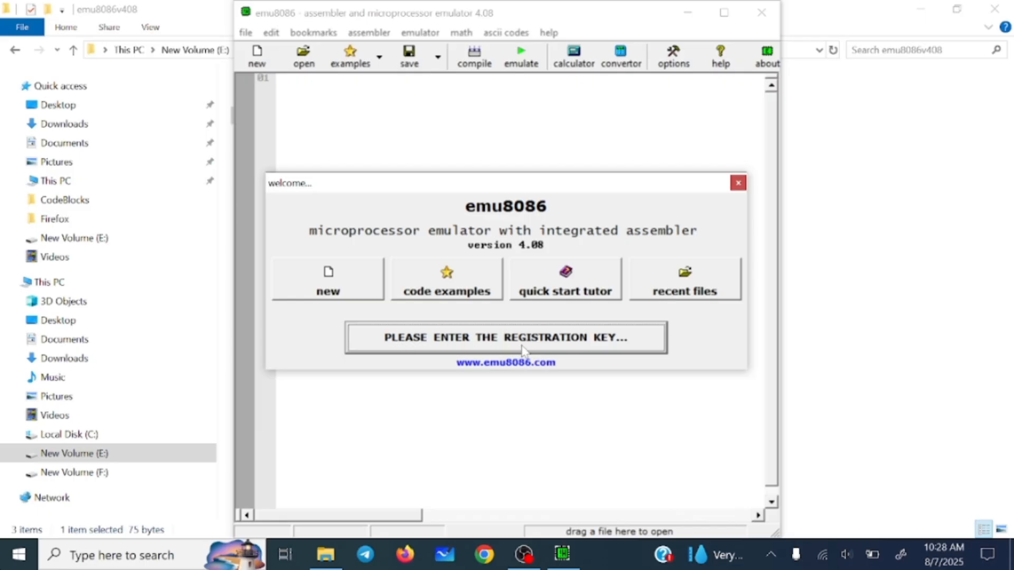
left_click(738, 183)
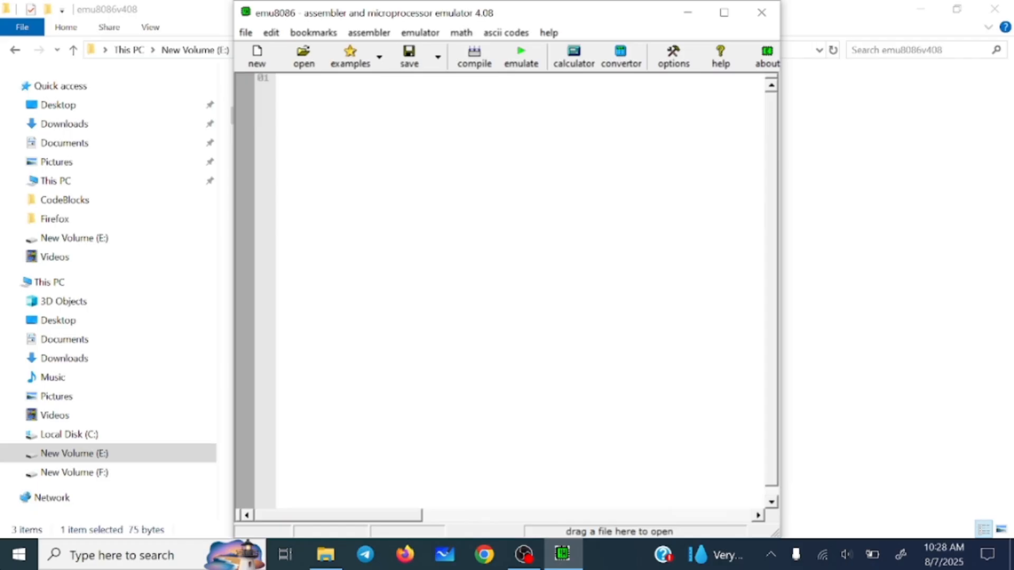
left_click(724, 13)
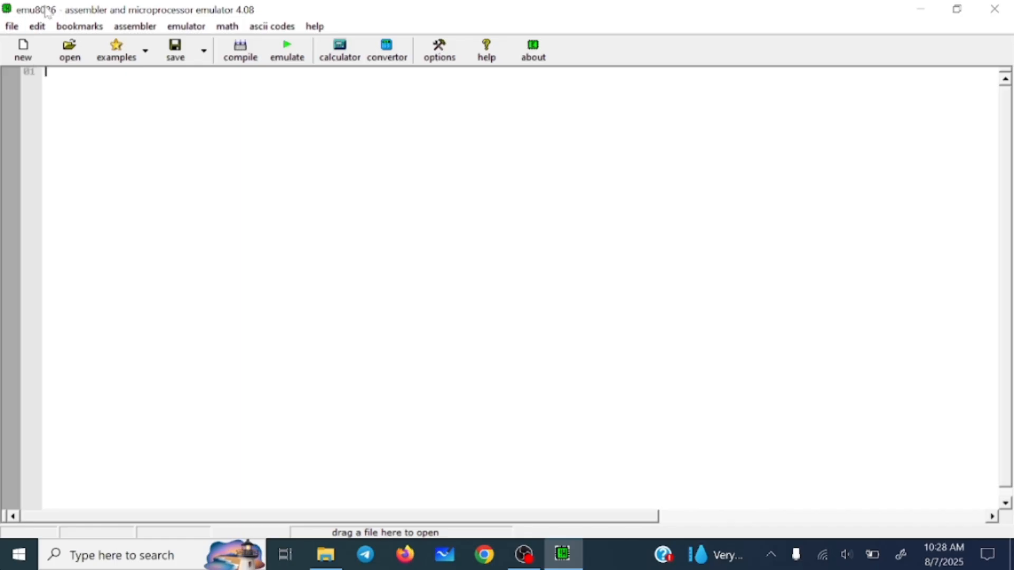
- Create a new source file from the com template and locate its "add your code here" placeholder
left_click(12, 26)
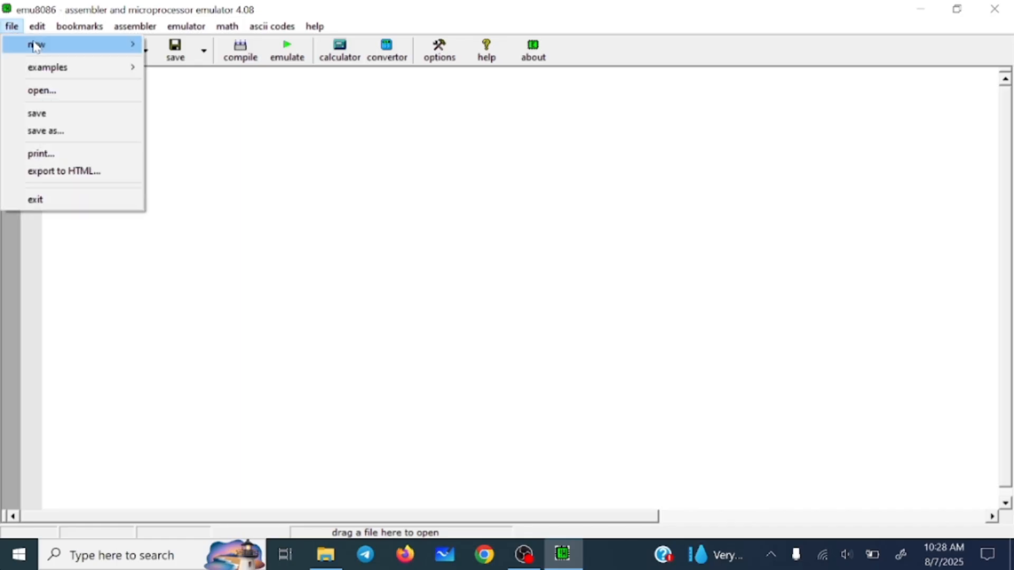
mouse_move(38, 43)
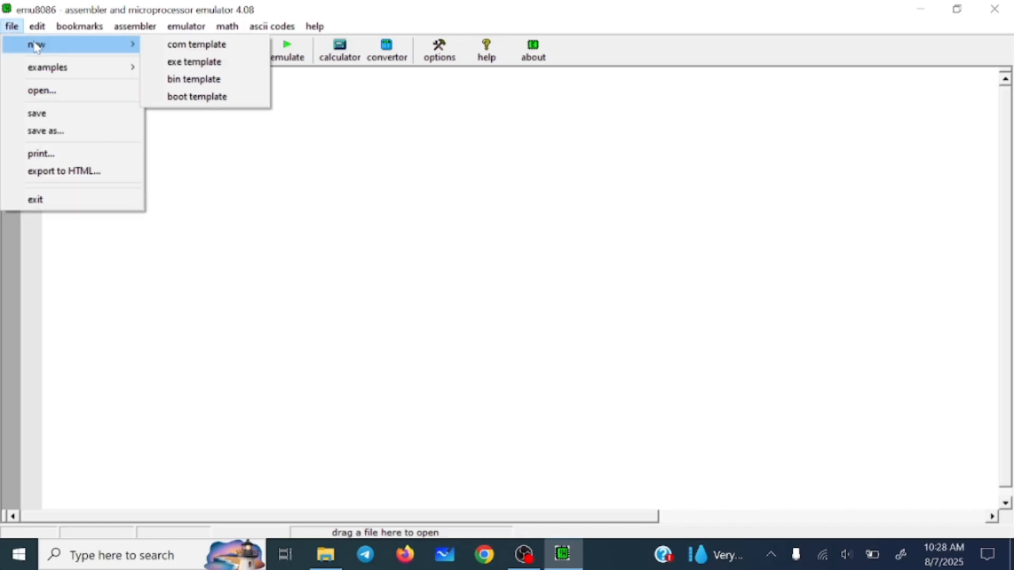
left_click(206, 51)
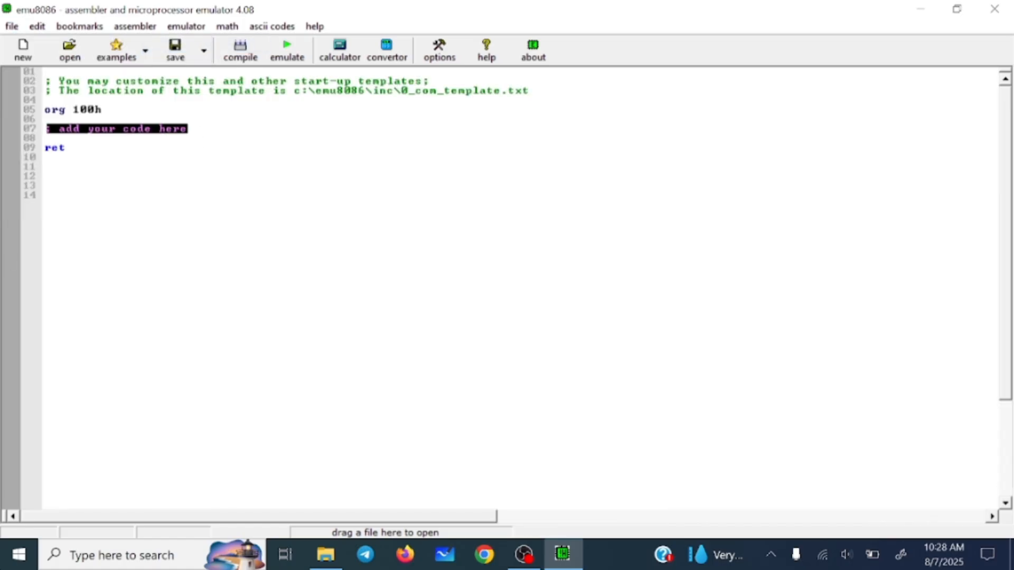
left_click_drag(224, 120, 46, 71)
left_click(47, 71)
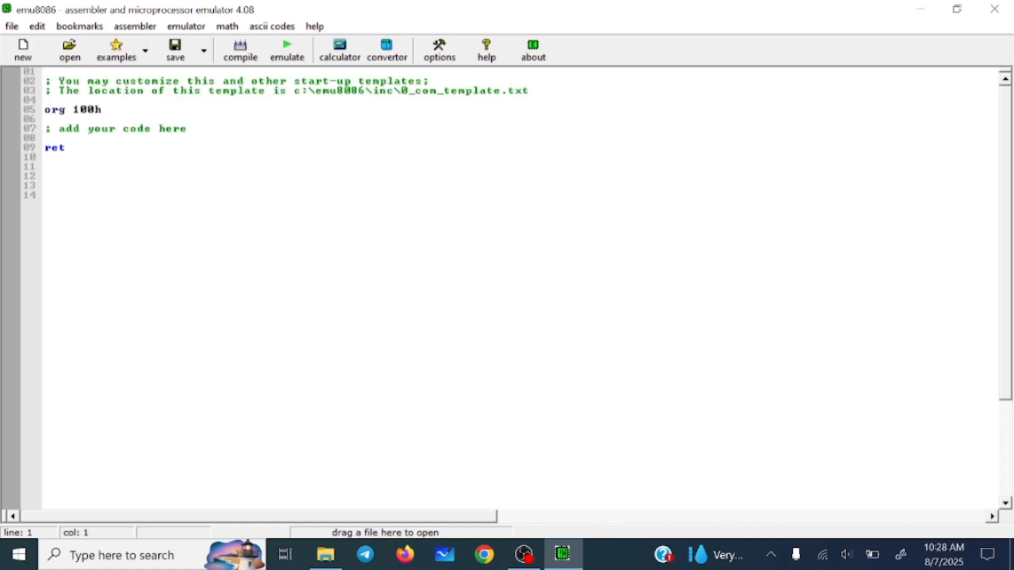
left_click_drag(59, 129, 201, 138)
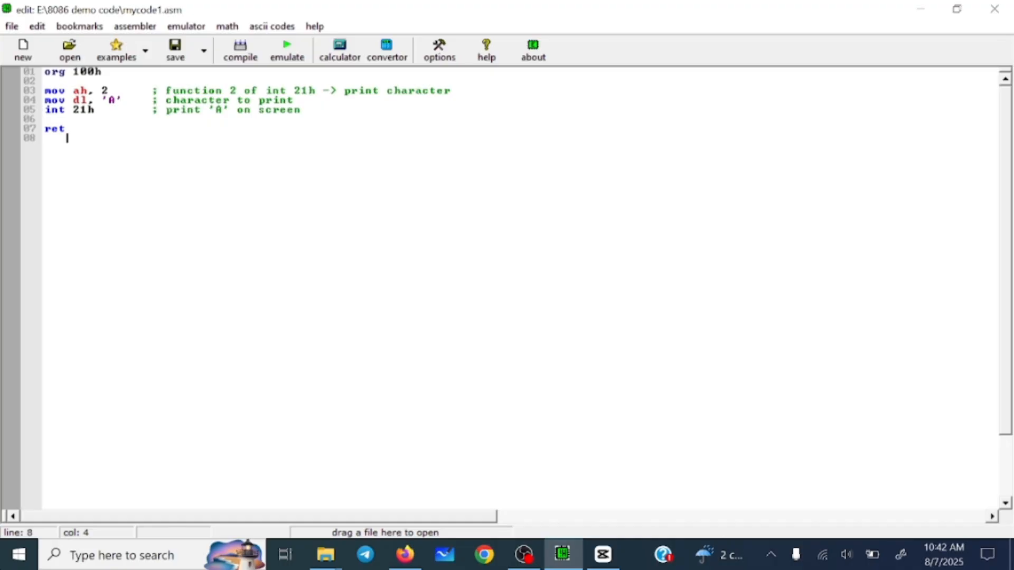
- Review the print-character code in mycode1.asm, including the 'A' character value and the full listing
left_click_drag(109, 100, 116, 100)
left_click(46, 138)
left_click_drag(88, 138, 46, 72)
left_click(45, 73)
- Confirm the default emu8086\MyBuild directory as the assembler's output directory
left_click(135, 26)
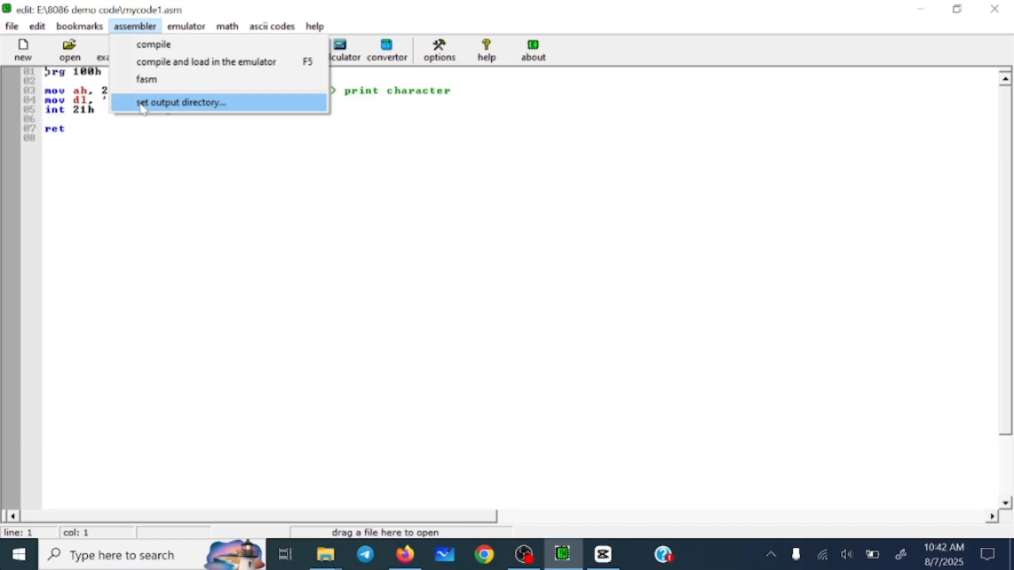
left_click(211, 103)
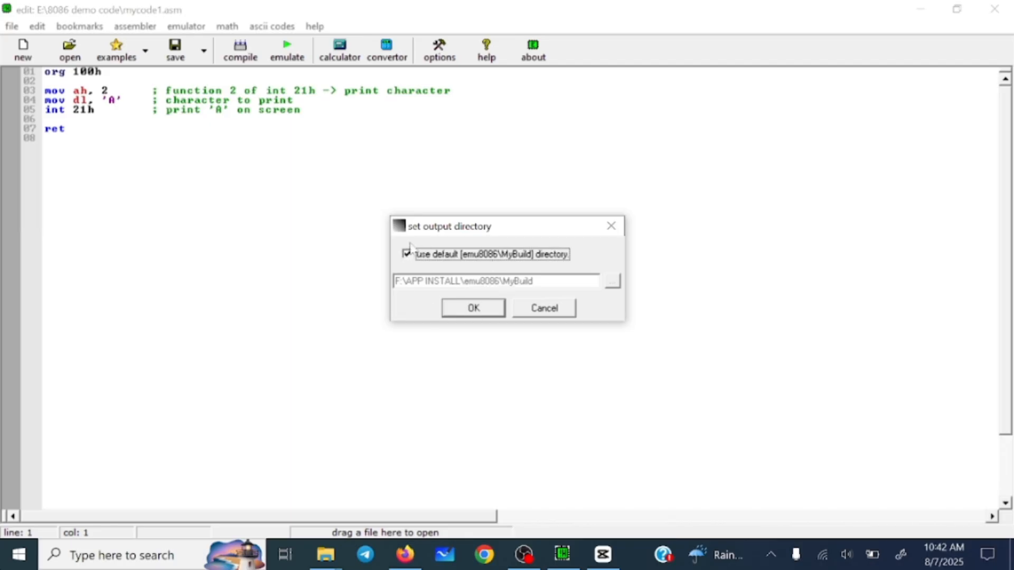
left_click(465, 312)
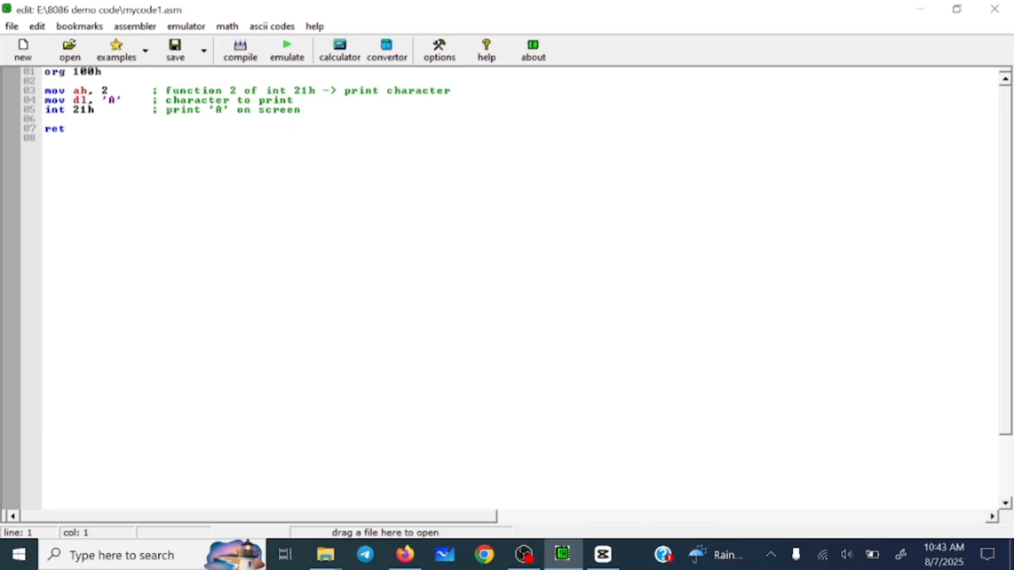
- Compile the program and save the executable as mycode1 (.com) in the 8086 demo code folder on drive E:, overwriting the existing file with a backup
left_click(243, 54)
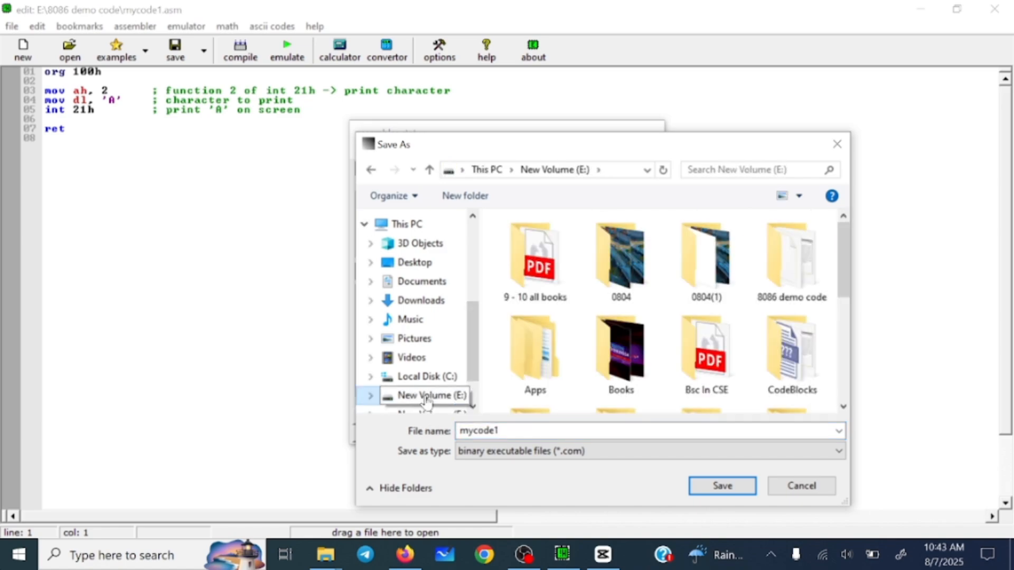
left_click(420, 404)
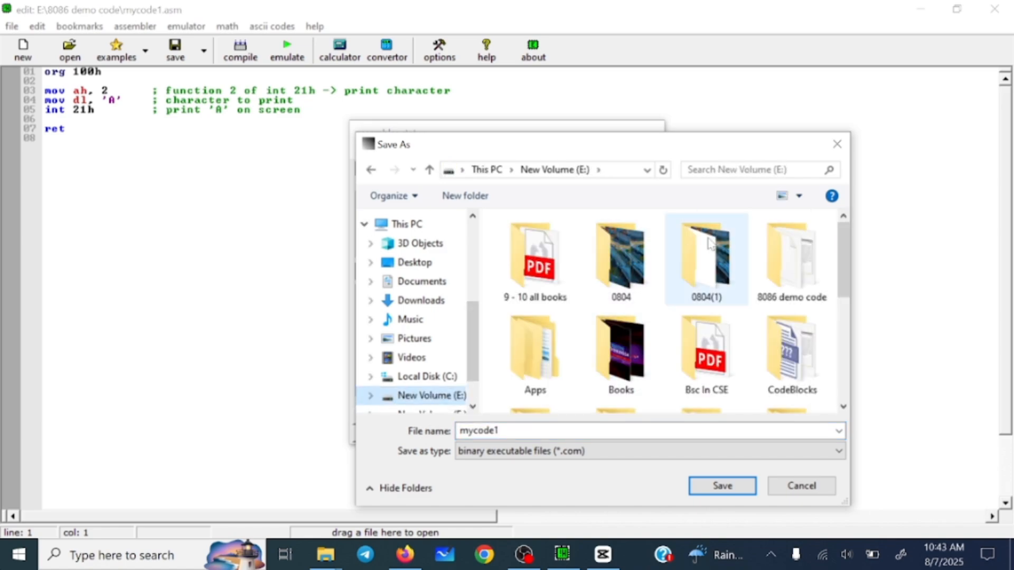
double_click(790, 272)
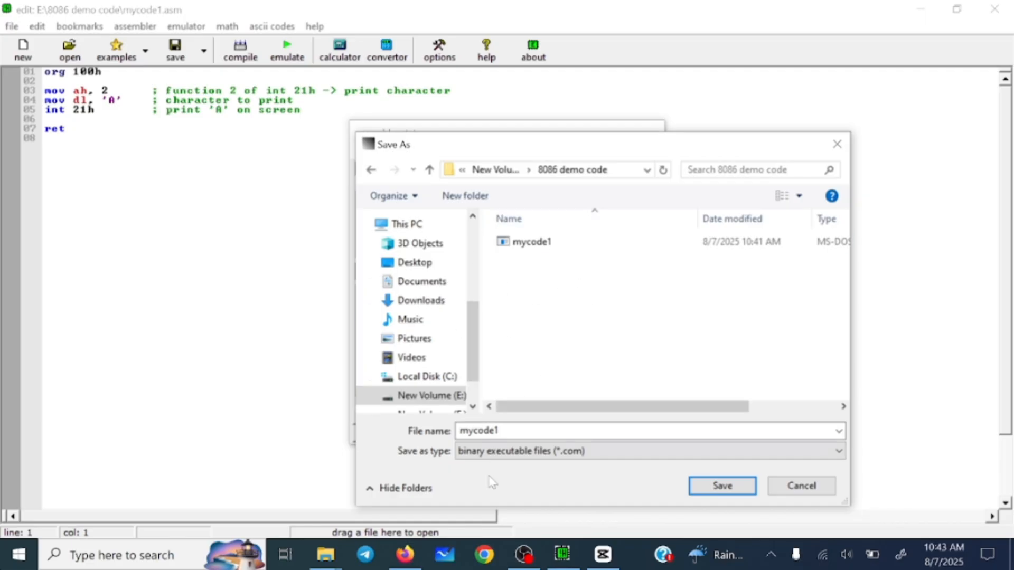
left_click(528, 431)
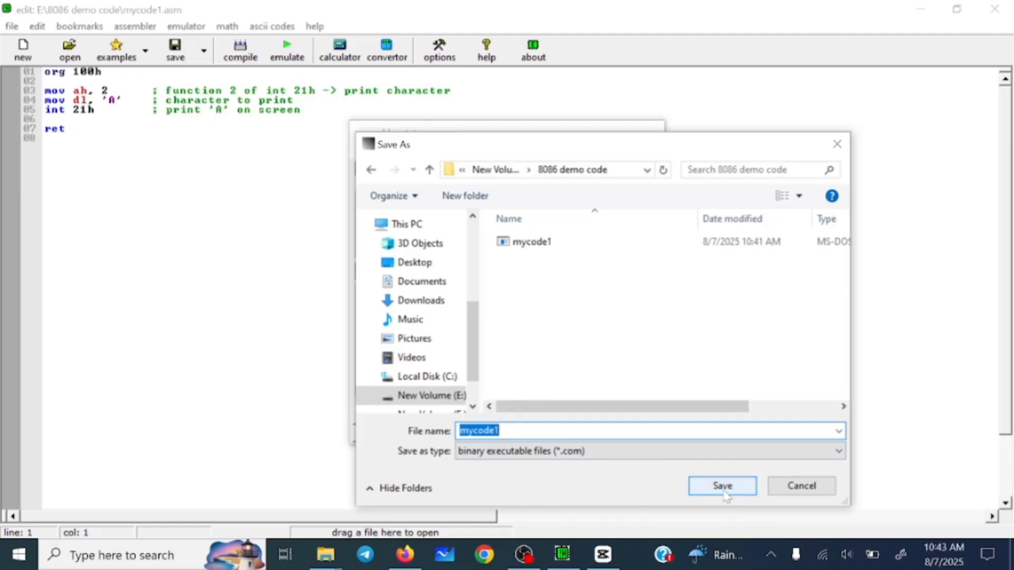
left_click(723, 490)
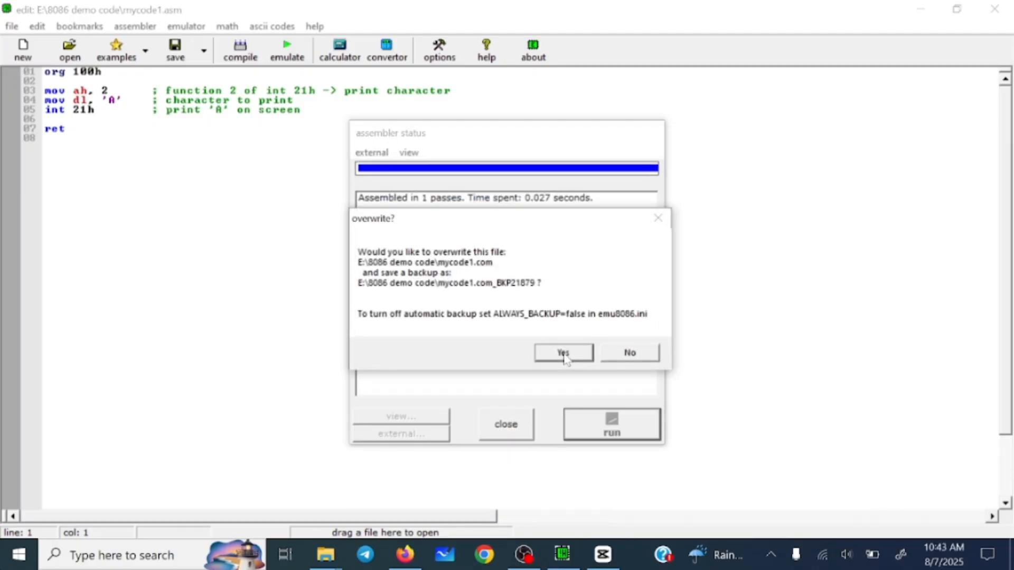
left_click(563, 354)
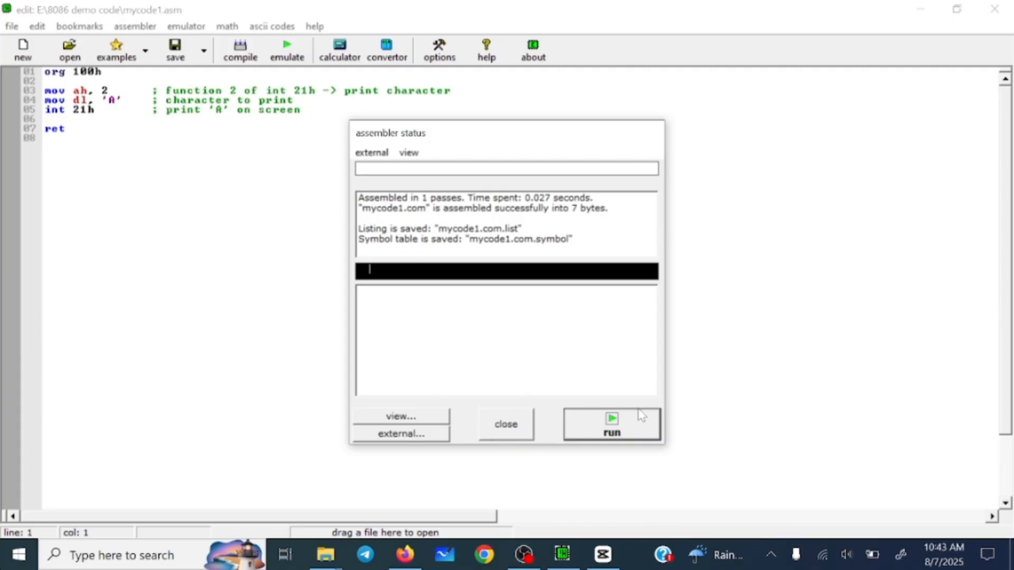
- Run the assembled mycode1.com in the emulator and dismiss the program-end message to view the emulator screen
left_click(612, 424)
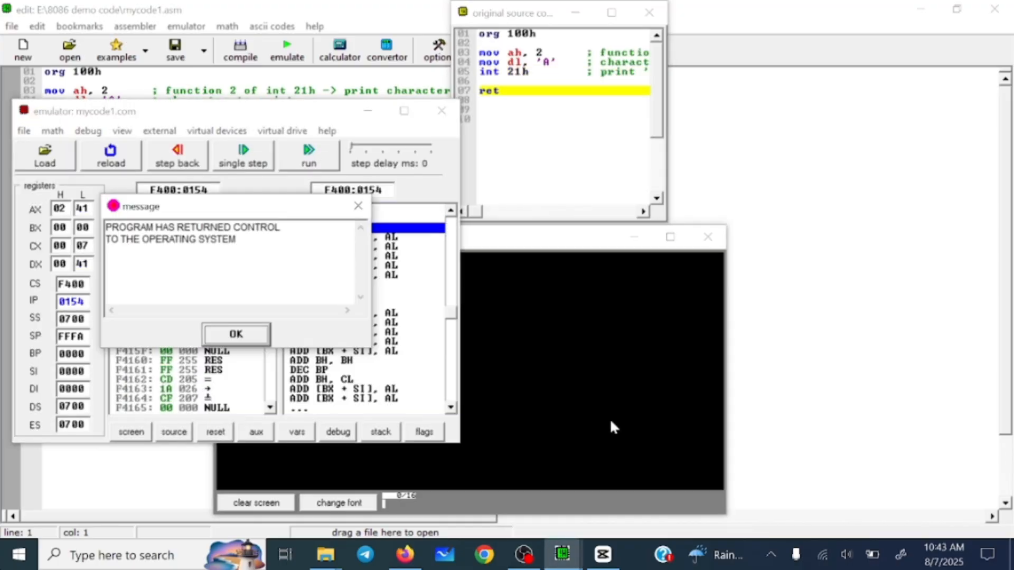
left_click(236, 334)
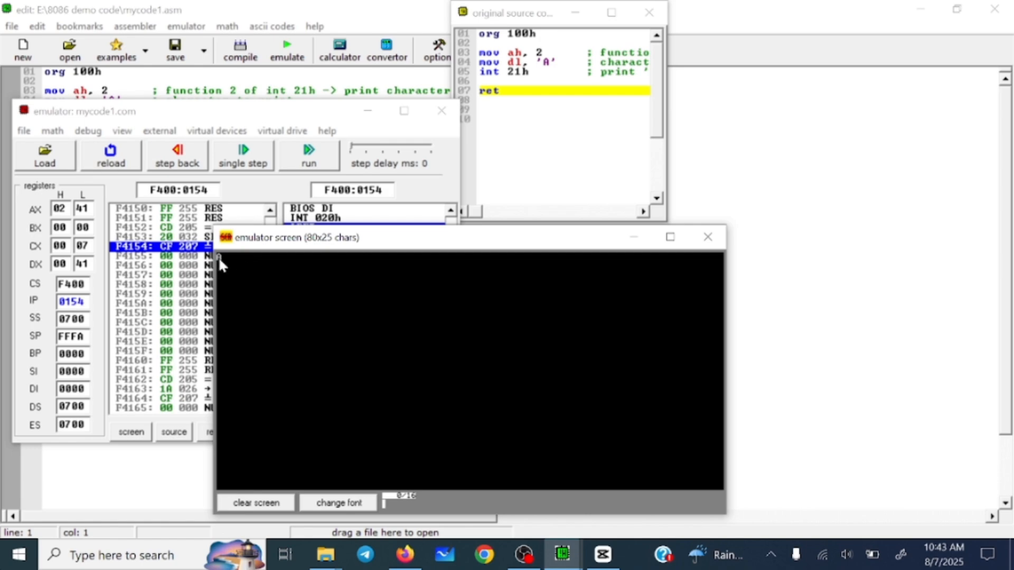